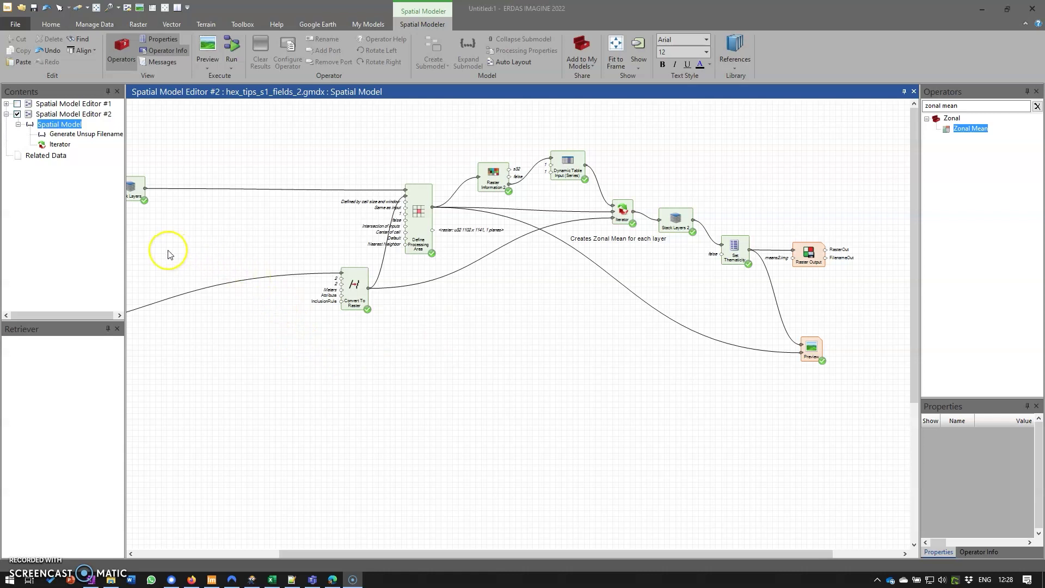
Review the model from the raster and field boundary inputs through Convert To Raster and Iterator to Raster Output and Preview
left_click_drag(198, 250, 538, 255)
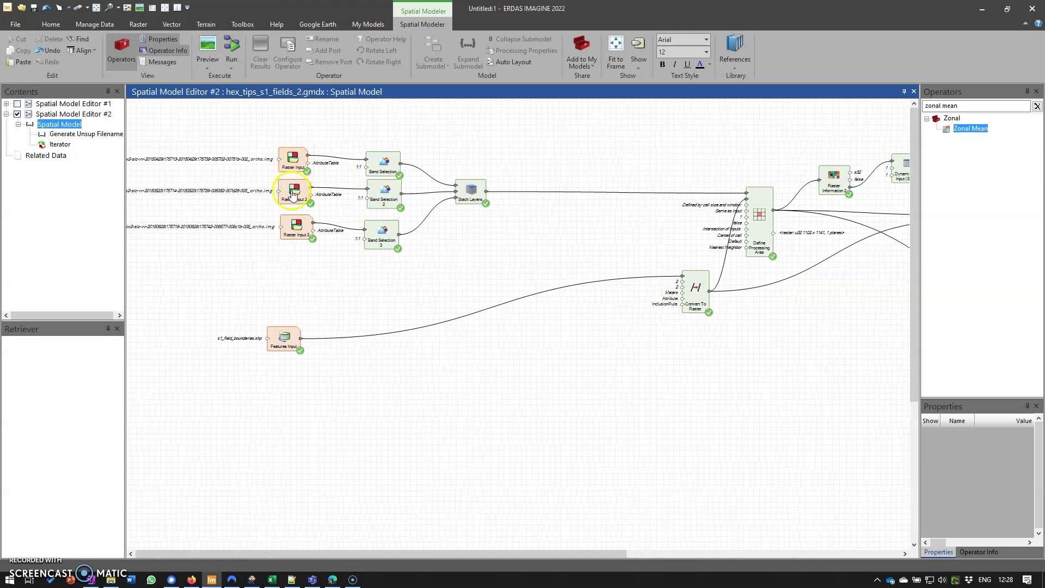
scroll(287, 224, "up", 1)
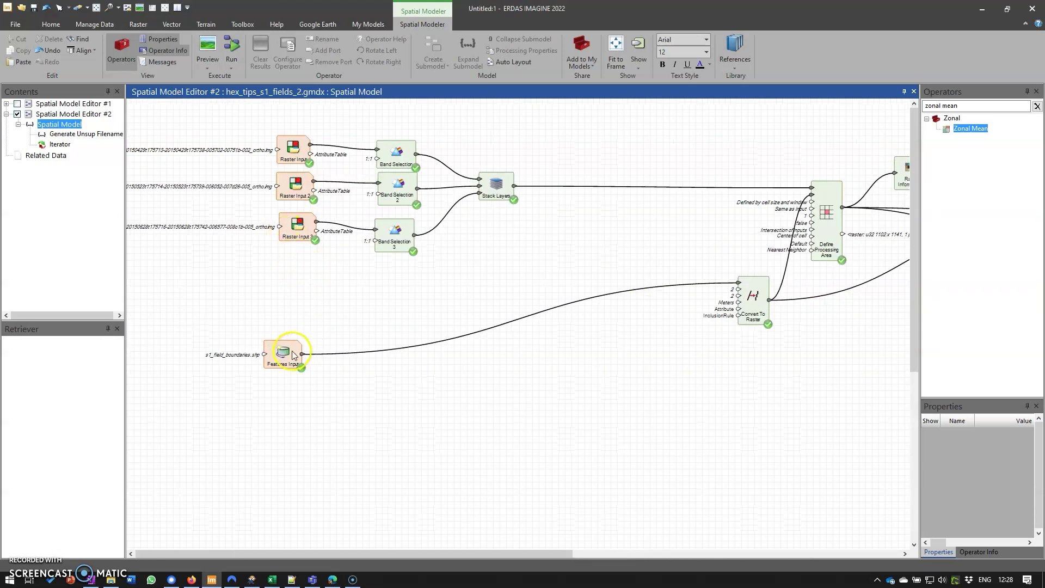
left_click_drag(718, 231, 274, 297)
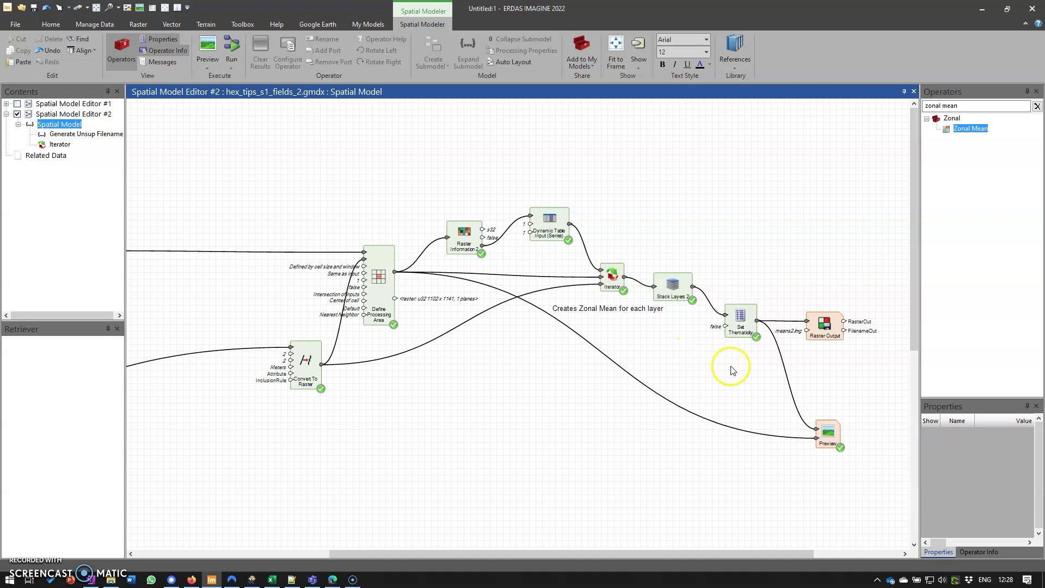
left_click_drag(847, 390, 750, 351)
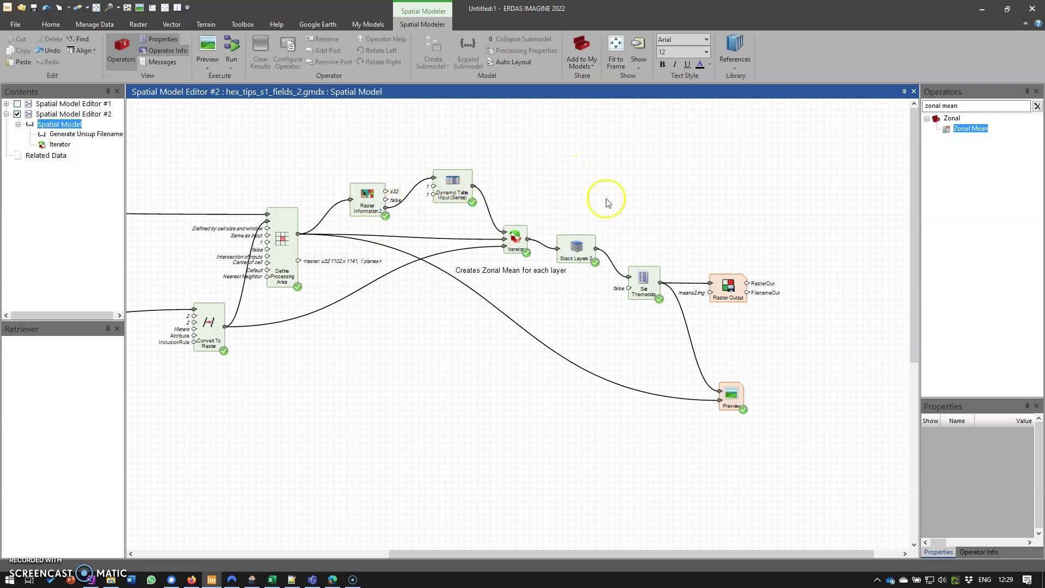
left_click_drag(957, 133, 428, 359)
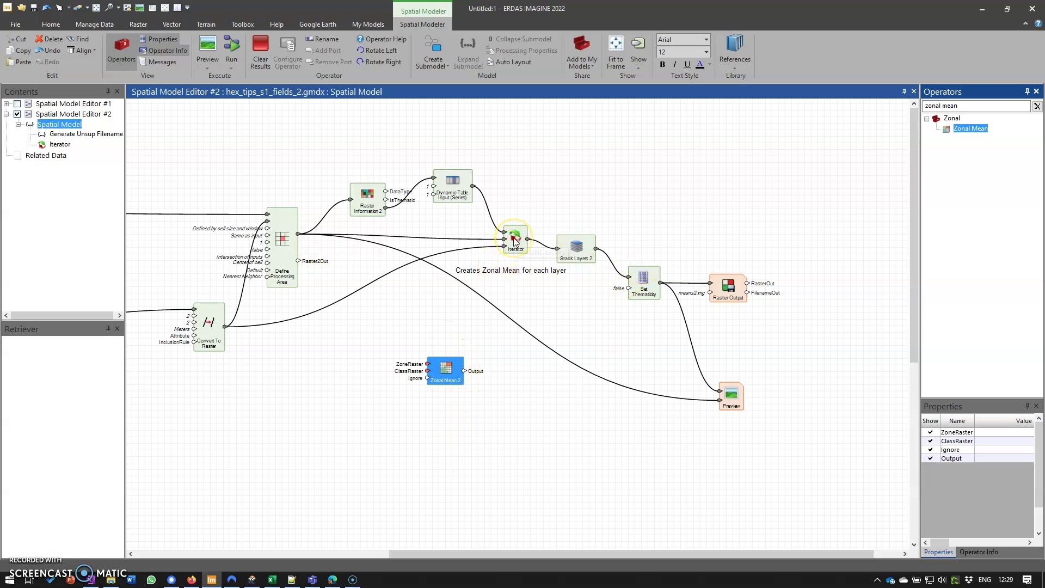
left_click(450, 366)
key("Delete")
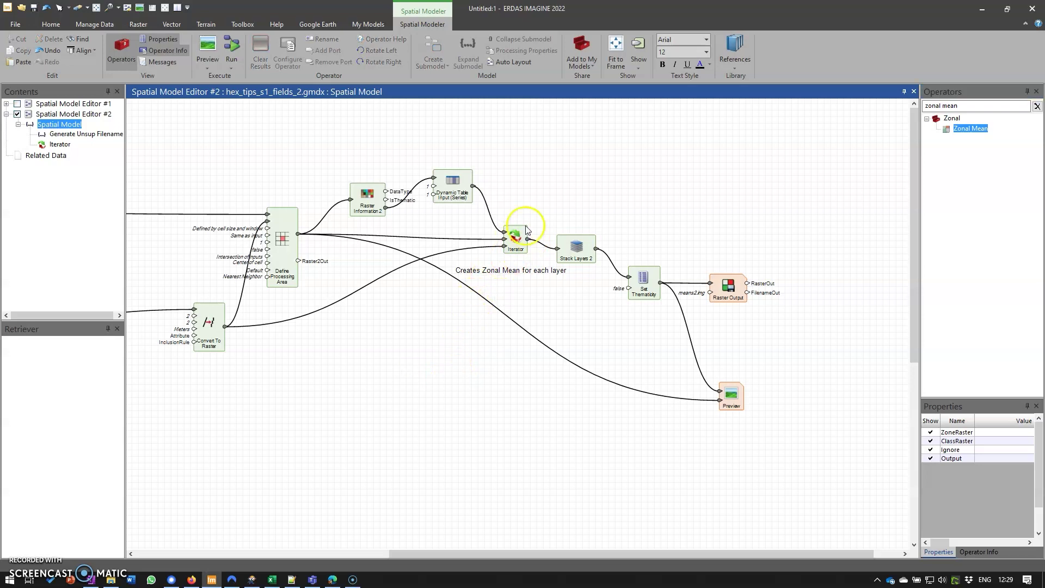
Run only the Raster Information 2 operator to obtain its output values
right_click(379, 212)
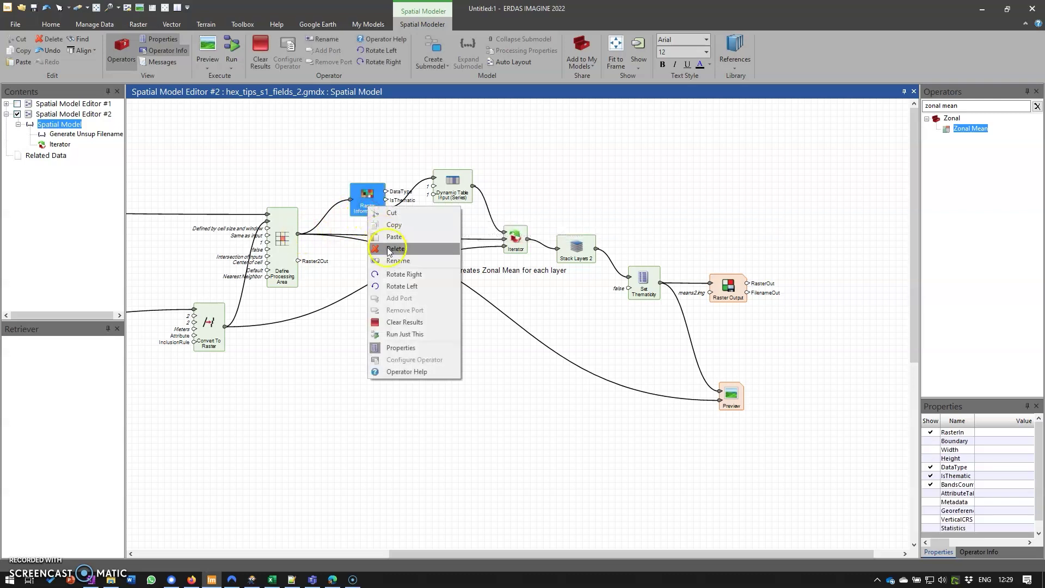
left_click(401, 329)
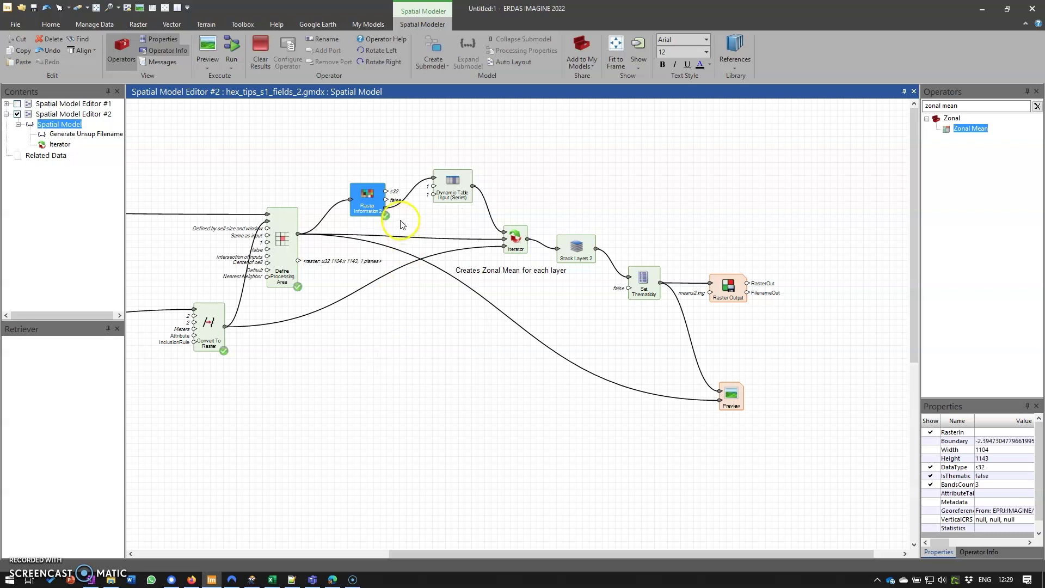
mouse_move(385, 210)
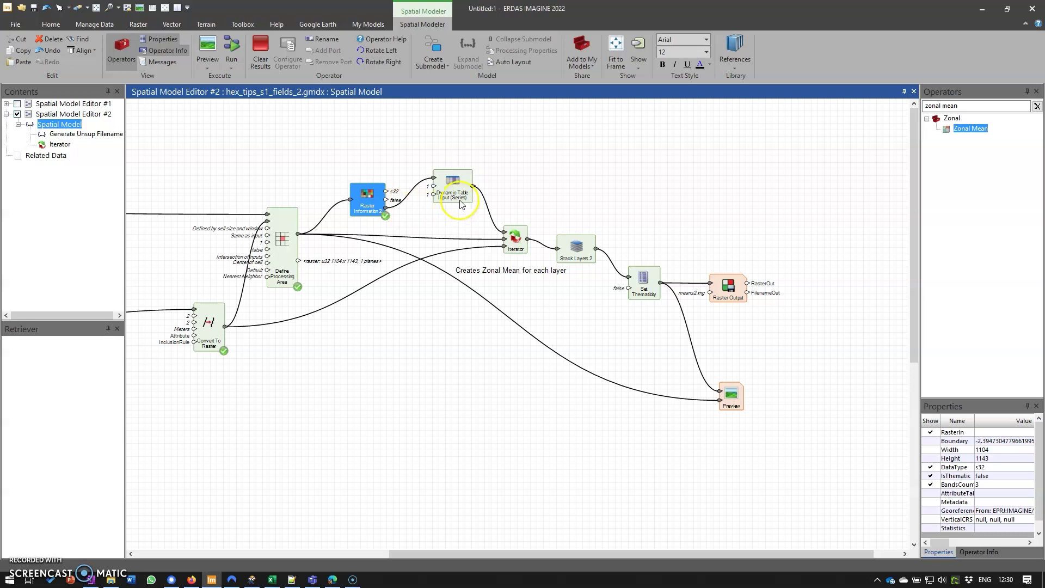
Expand the Iterator submodel to examine its Zonal Mean chain and return to the main model
mouse_move(460, 204)
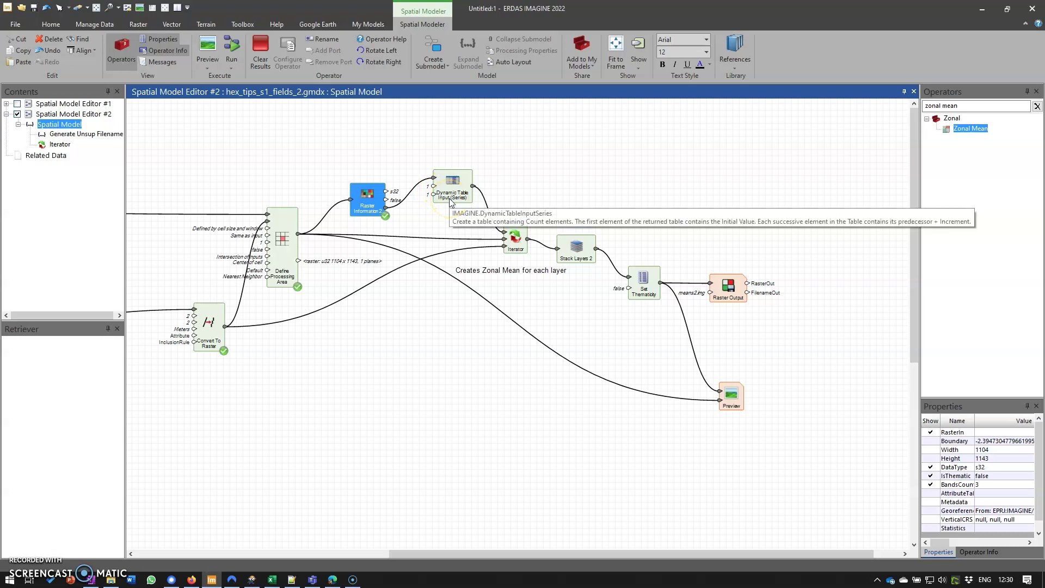
double_click(515, 239)
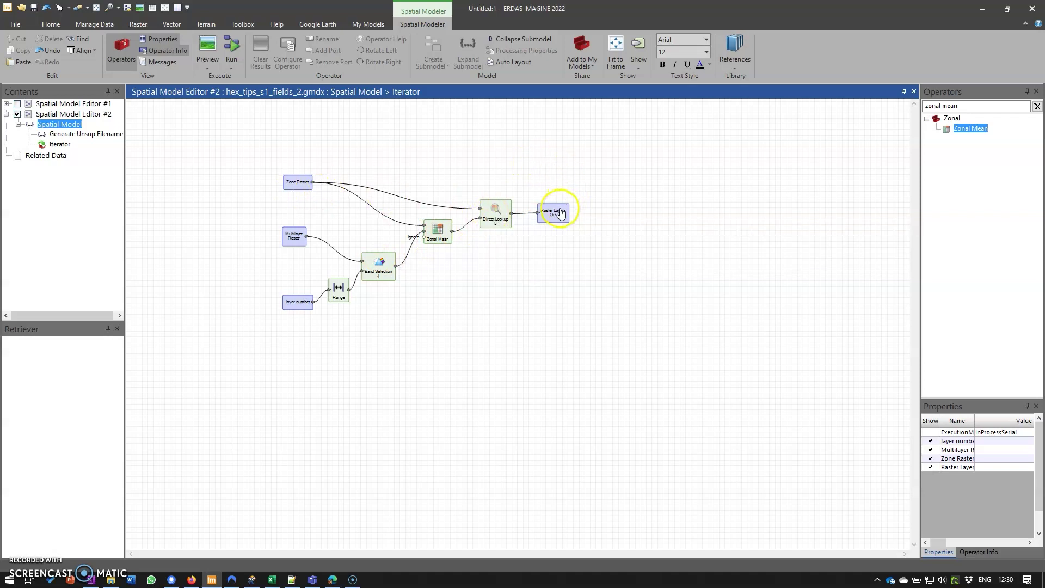
left_click(527, 41)
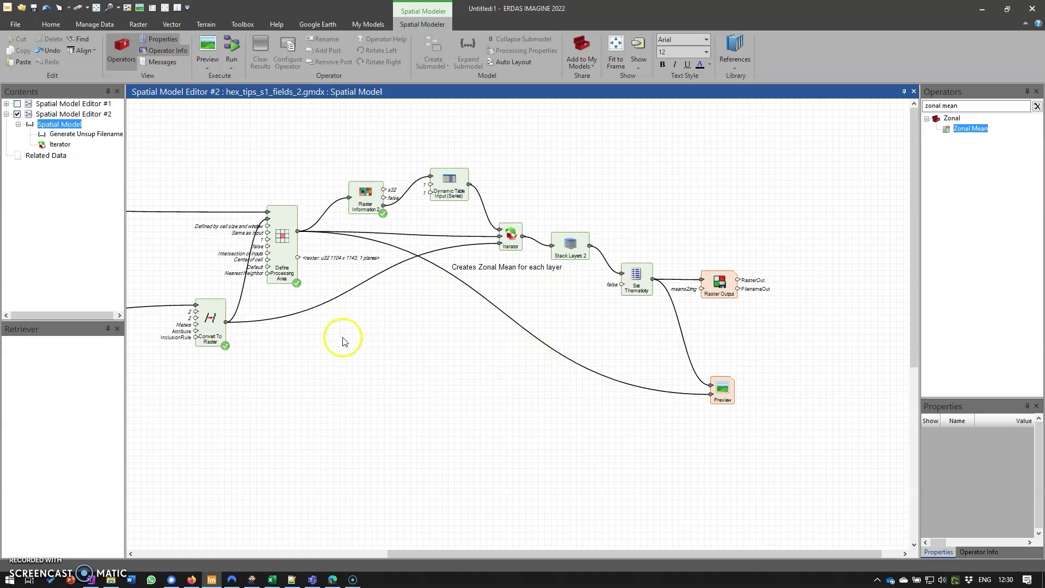
Move the Cell X, Negate, Buffer Zones and Integer operators with their inward buffer note to the space near Convert To Raster
left_click_drag(268, 373, 737, 331)
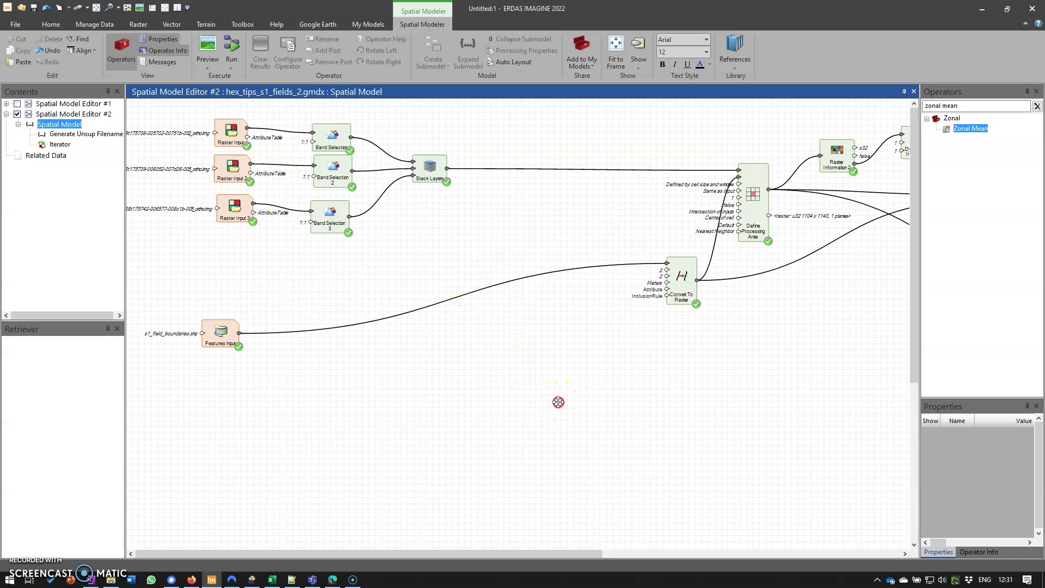
scroll(560, 405, "down", 8)
left_click_drag(441, 341, 644, 506)
left_click_drag(575, 427, 574, 161)
scroll(676, 408, "up", 5)
left_click_drag(592, 371, 585, 243)
left_click(581, 274)
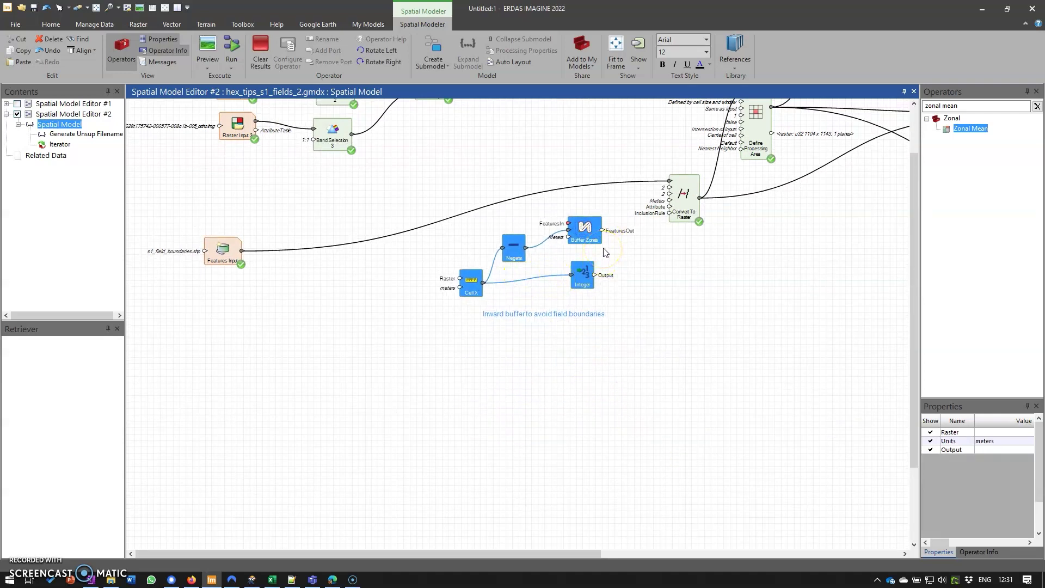
Reroute the Features Input connection from Convert To Raster to the FeaturesIn port of Buffer Zones
left_click(586, 248)
left_click(682, 194)
left_click_drag(672, 185, 567, 224)
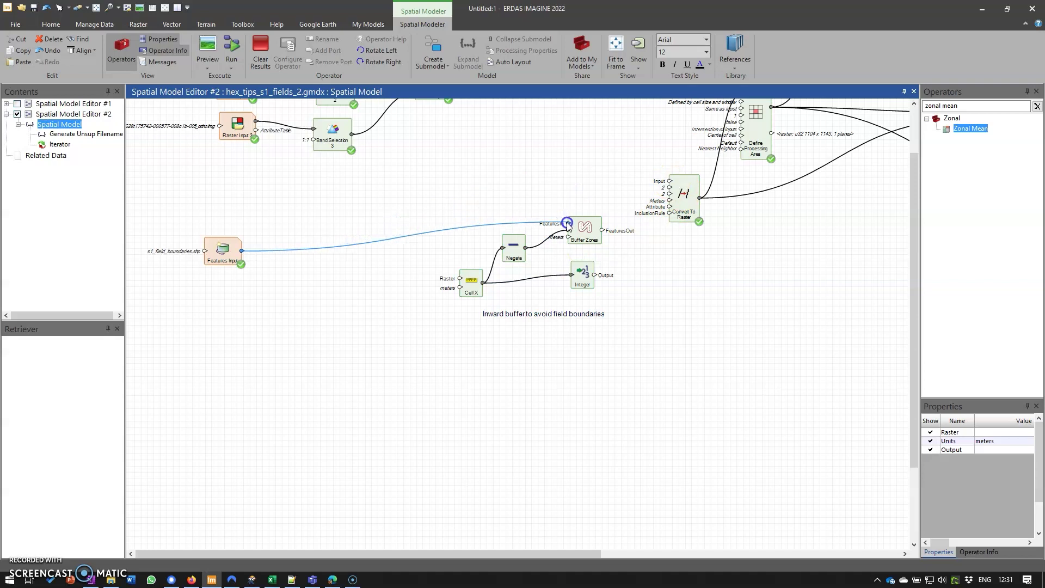
Connect Stack Layers to the Raster port of Cell X, and Integer's output to both cell size ports of Convert To Raster
left_click_drag(455, 168, 431, 228)
left_click(430, 173)
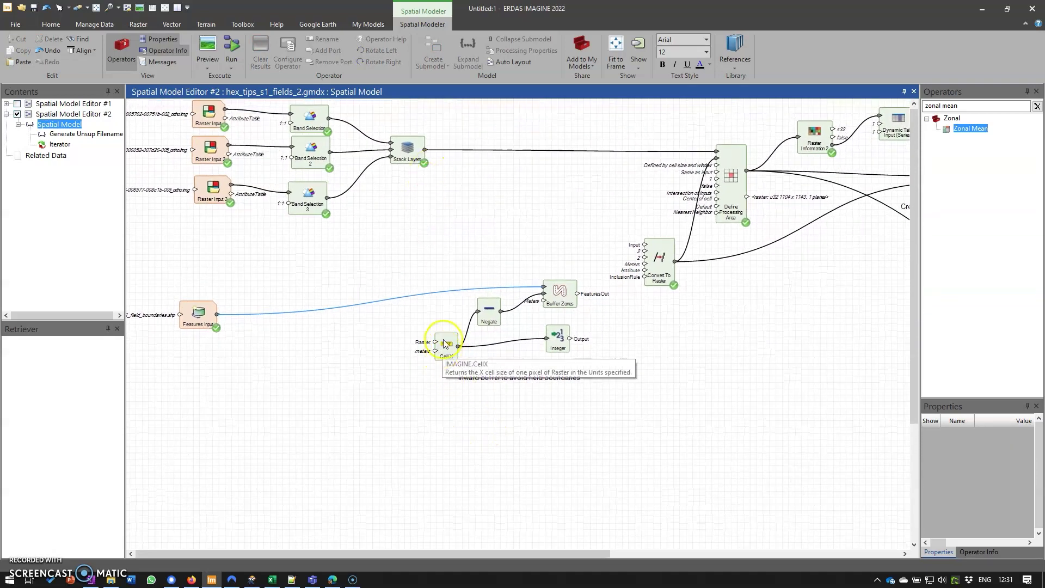
left_click_drag(426, 153, 434, 342)
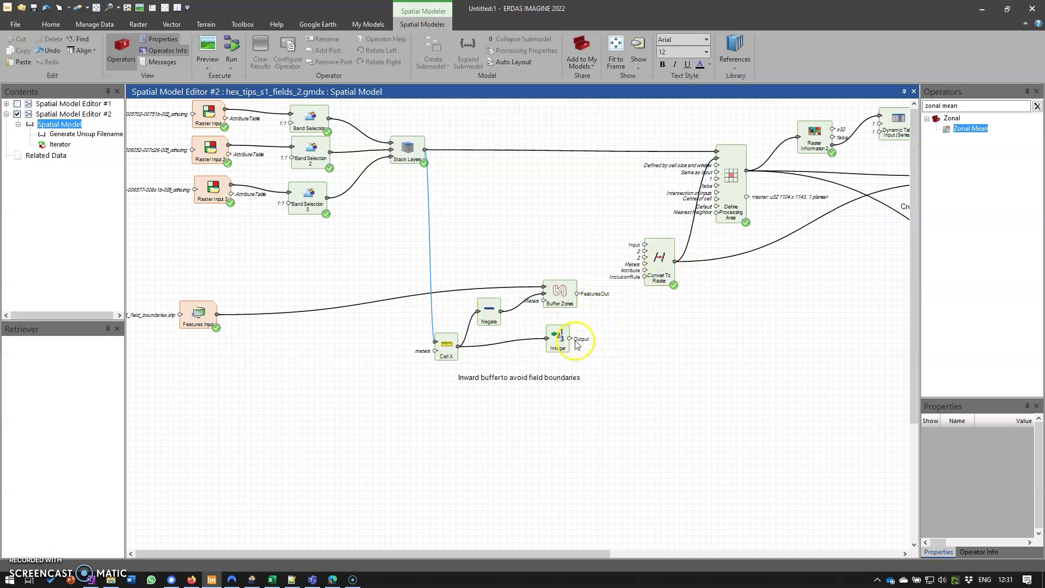
left_click_drag(571, 341, 645, 251)
left_click_drag(570, 338, 645, 257)
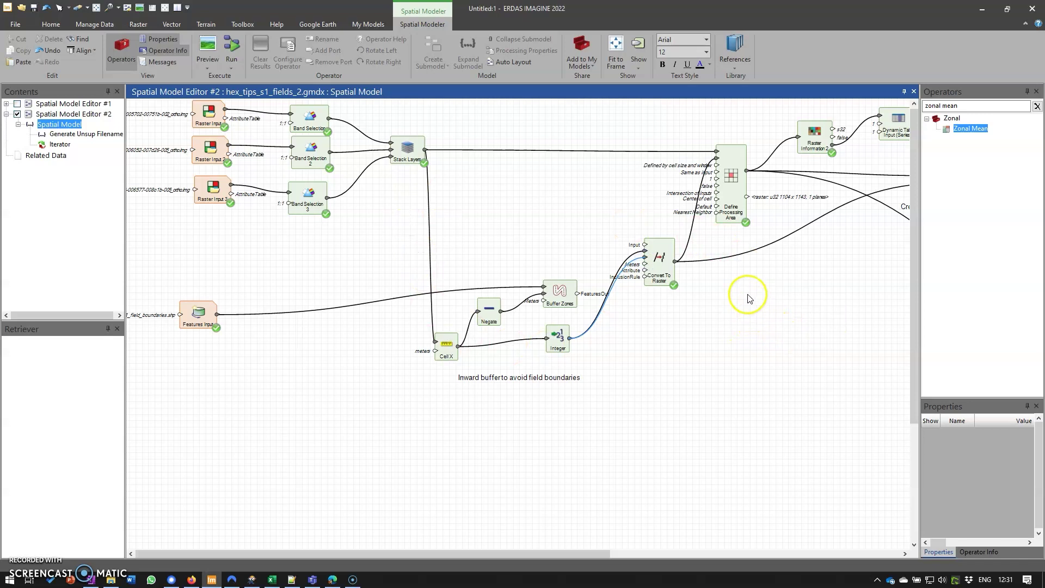
Run a preview of the model to display the zonal mean results for the fields
left_click_drag(746, 315, 743, 364)
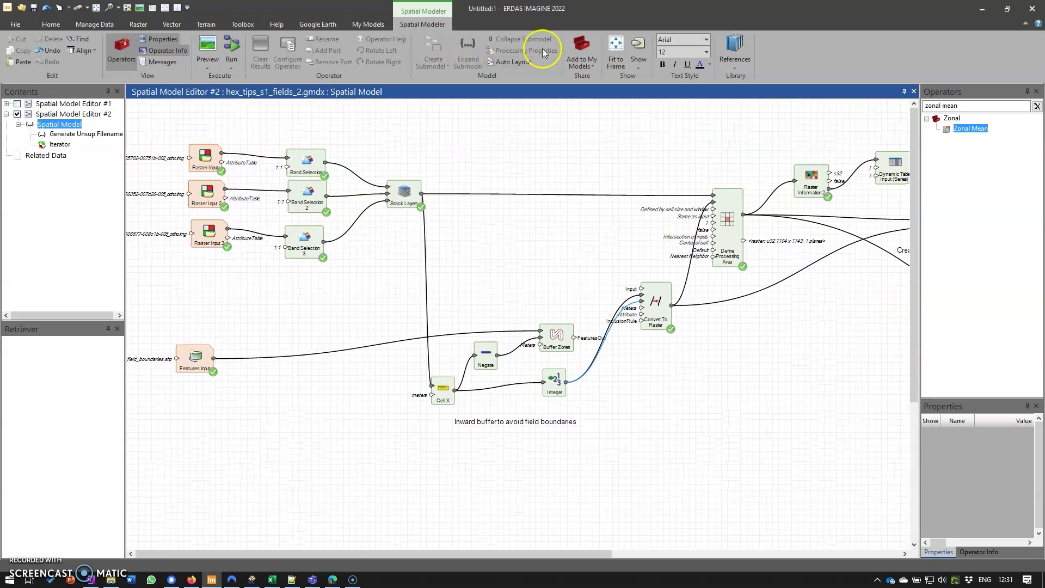
left_click(206, 52)
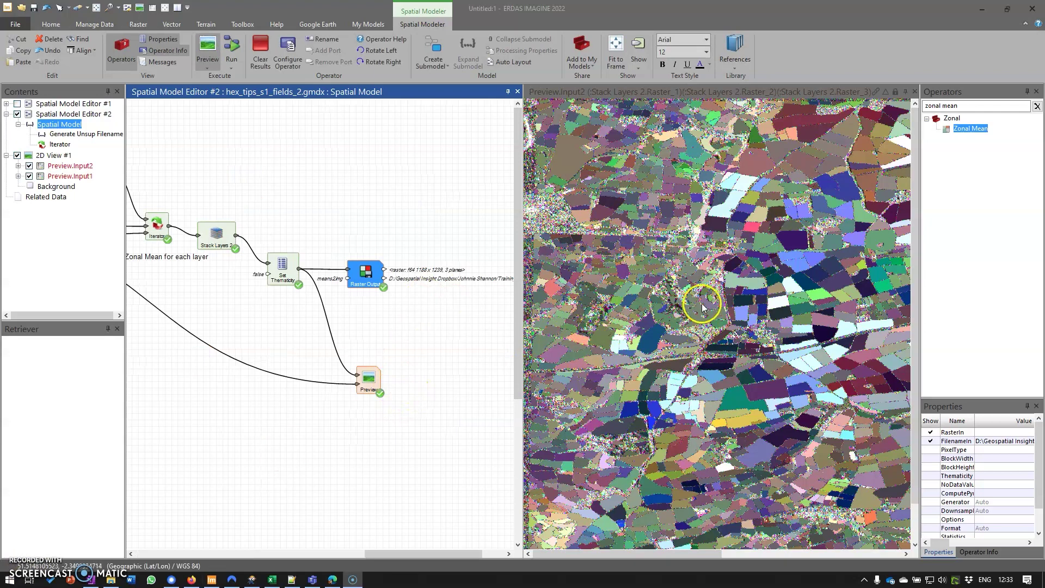
Inspect the per-layer mean values of a field in the preview with the Inquire cursor, closing the inquiry when done
scroll(804, 275, "up", 3)
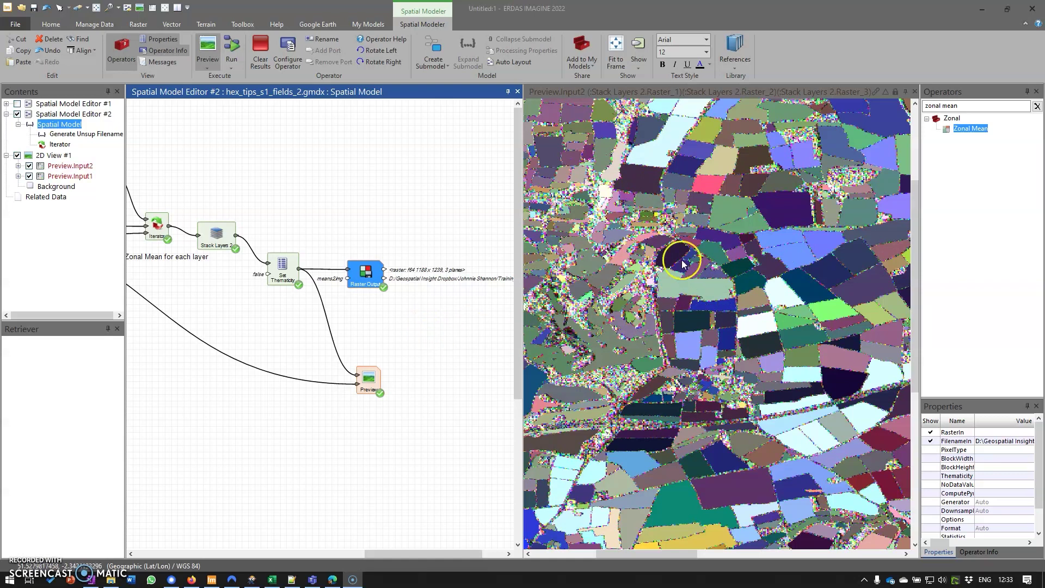
left_click(656, 111)
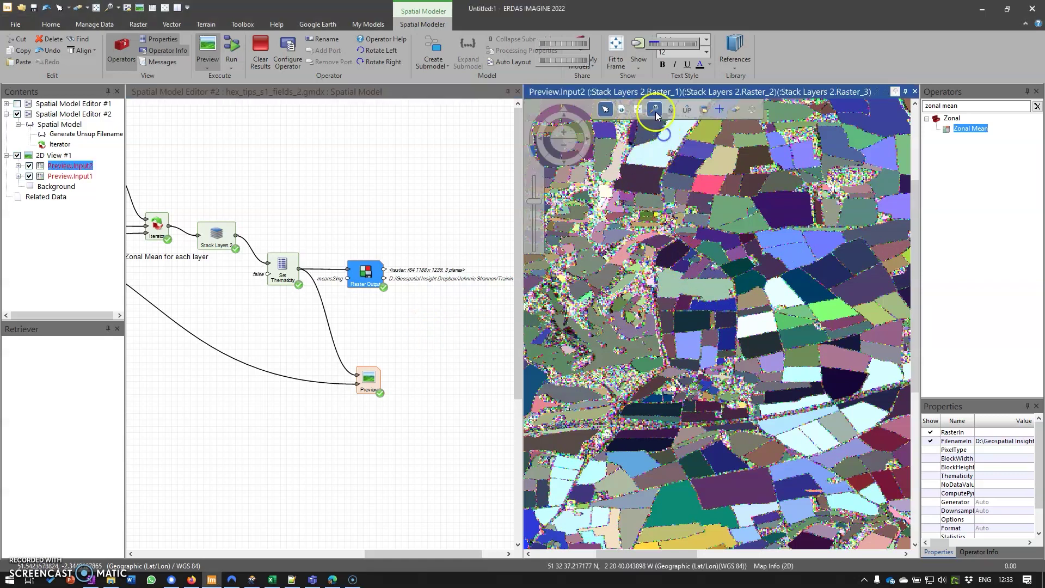
left_click(703, 109)
left_click_drag(714, 267, 707, 289)
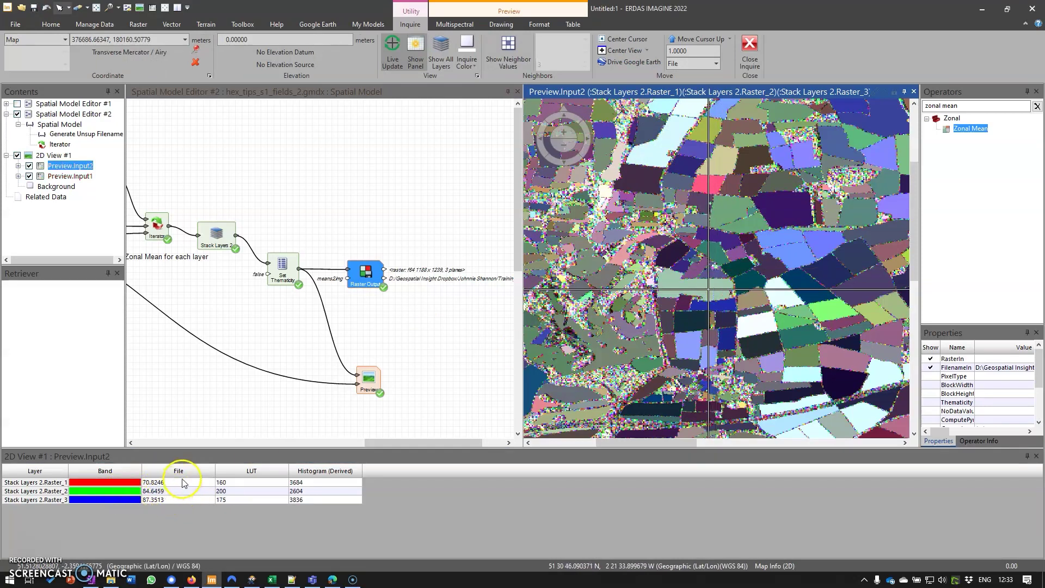
left_click(748, 50)
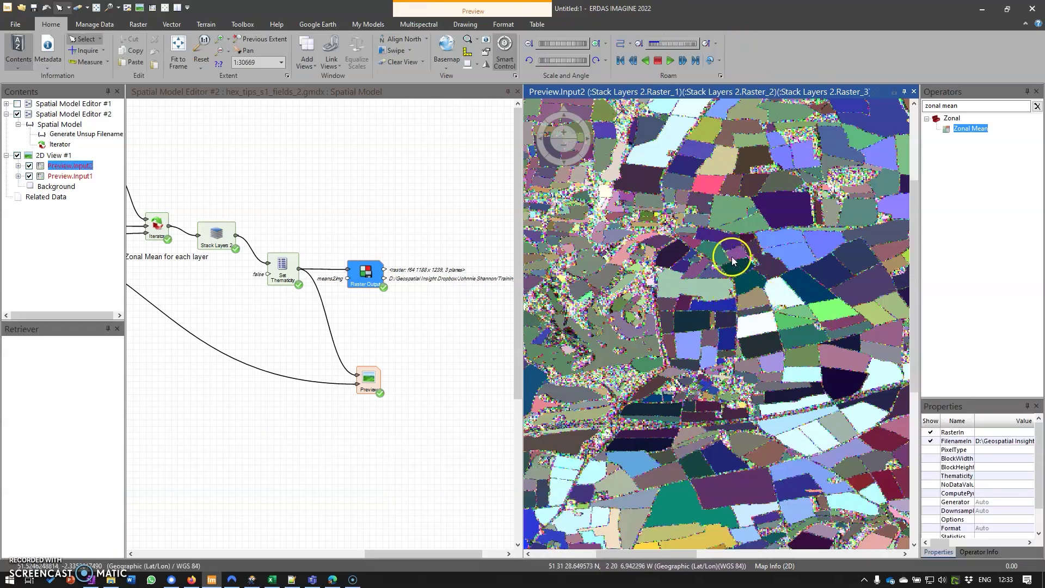
left_click_drag(769, 316, 710, 265)
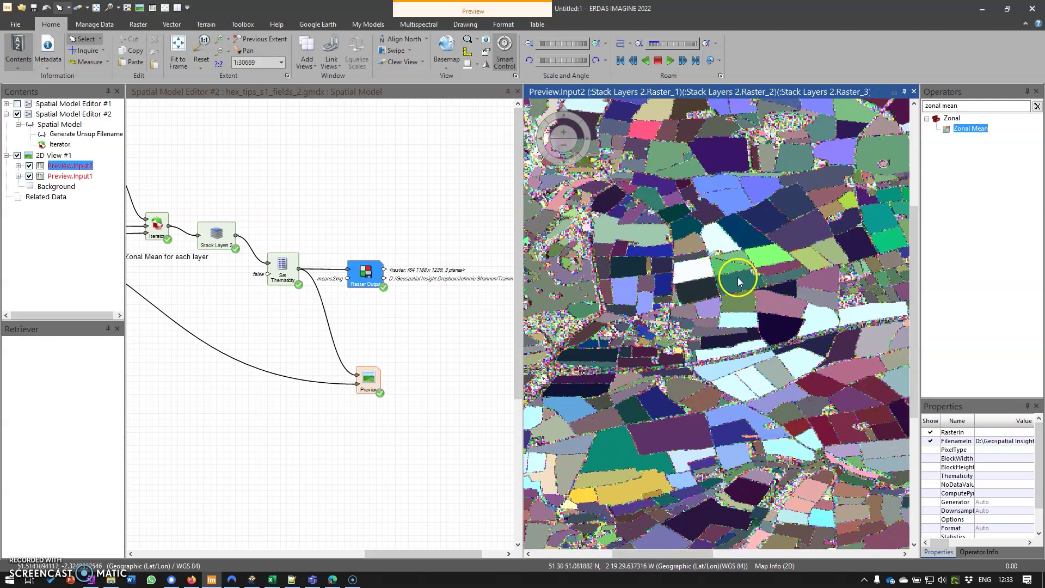
Position the Generate Unsup Filename and Unsupervised Classification operators beside Raster Output and Preview
left_click_drag(408, 502, 294, 264)
left_click_drag(256, 420, 420, 152)
left_click_drag(384, 233, 406, 474)
left_click_drag(441, 375, 444, 345)
left_click(337, 348)
left_click_drag(337, 348, 339, 377)
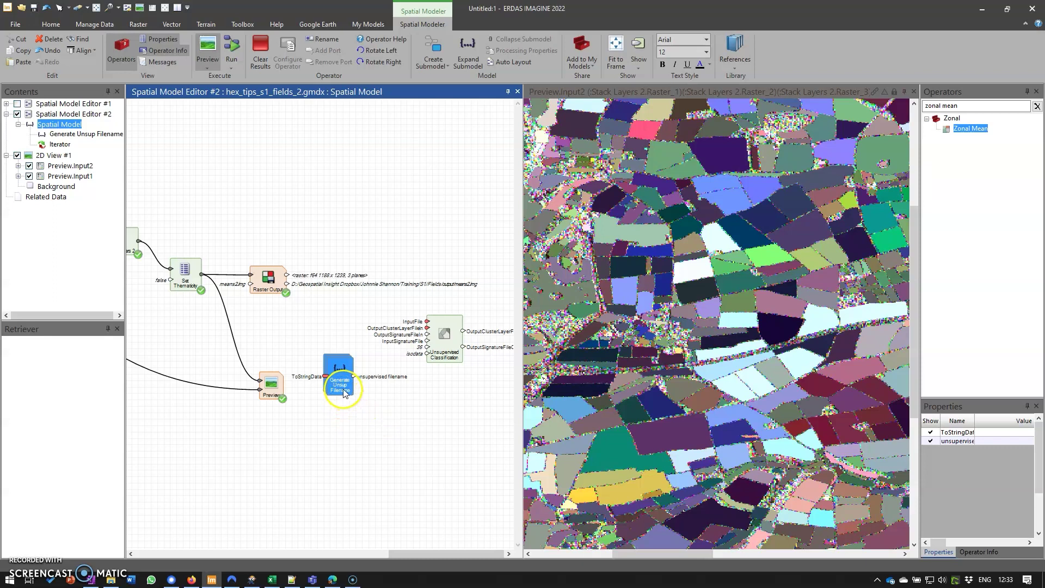
Connect Raster Output's FilenameOut to the Generate Unsup Filename submodel and run only that submodel
left_click(287, 284)
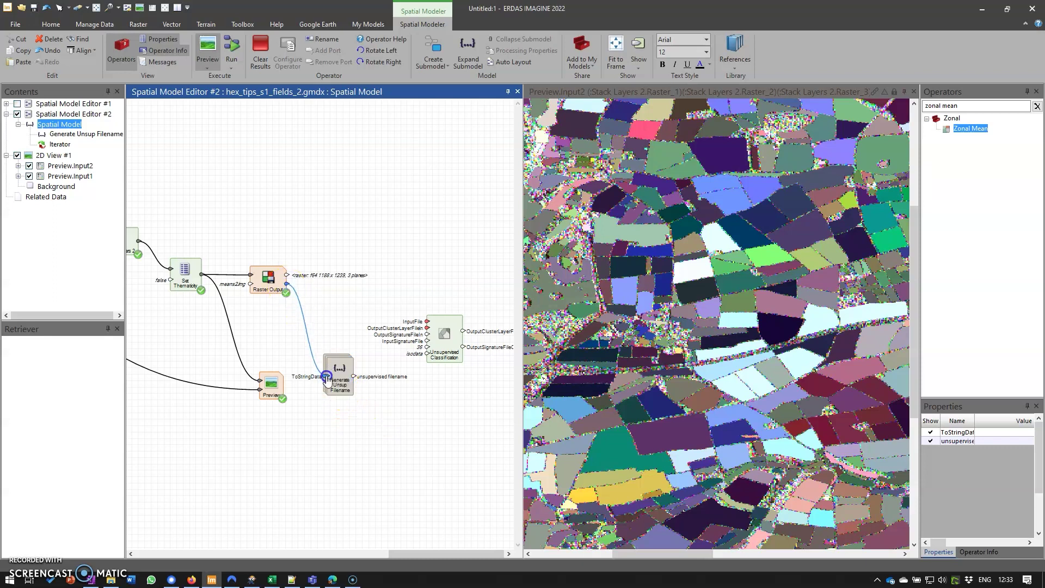
left_click_drag(326, 376, 326, 376)
right_click(335, 381)
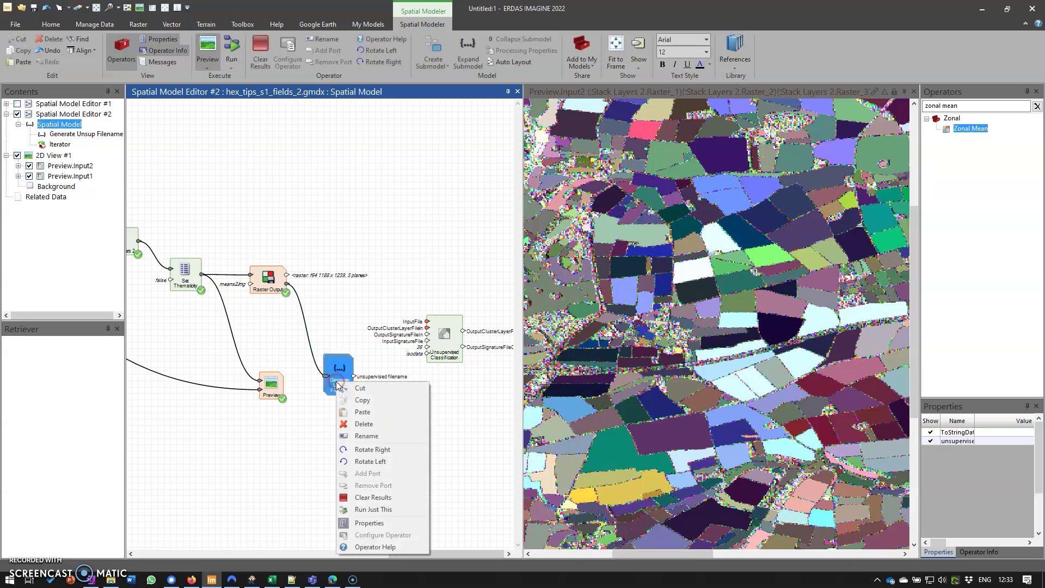
left_click(370, 509)
Connect the generated filename to Unsupervised Classification's OutputClusterLayerFileIn port, and Raster Output's FilenameOut to its InputFile port
left_click_drag(436, 401, 319, 392)
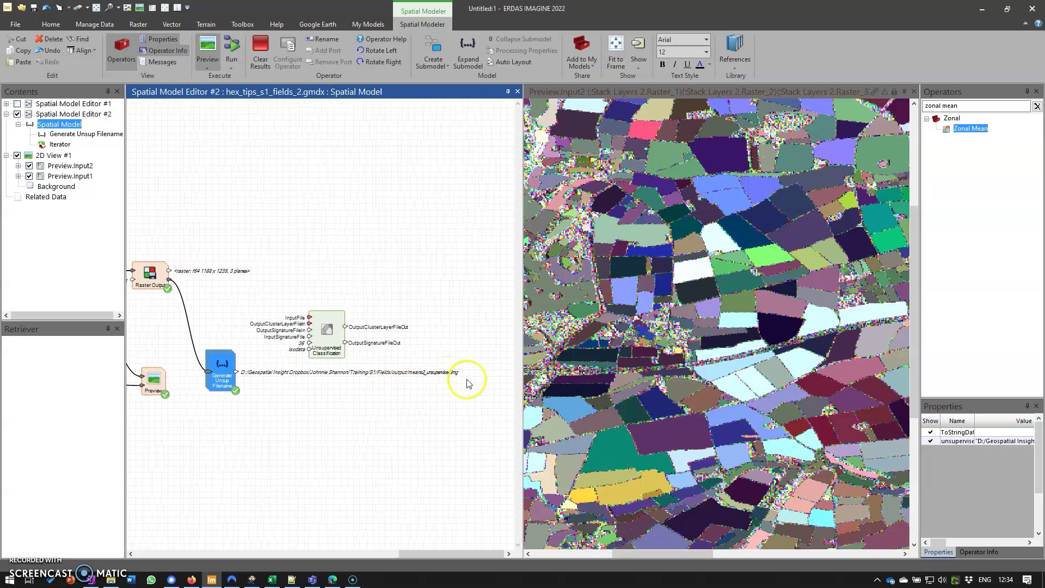
left_click(243, 375)
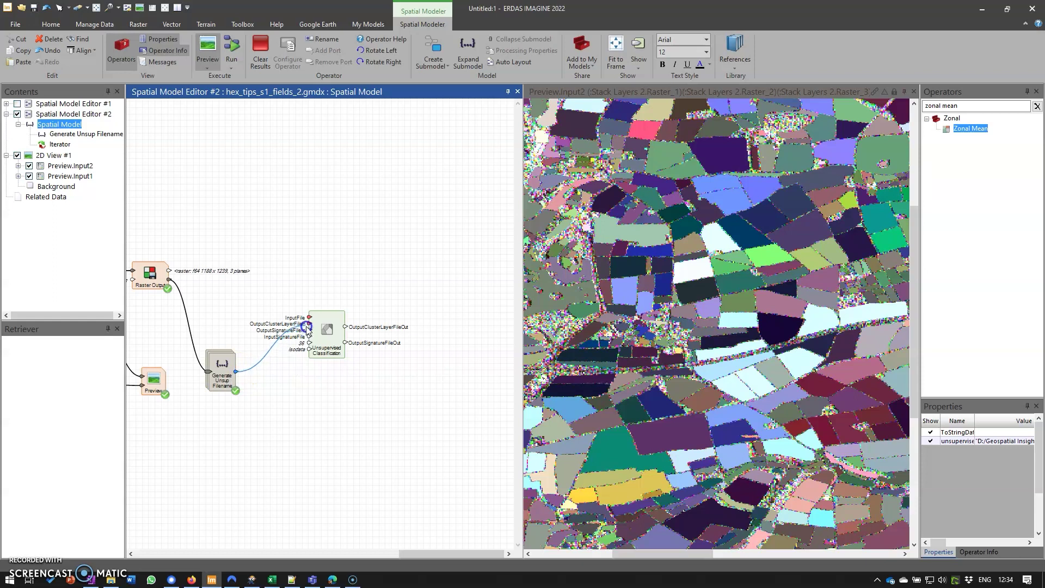
left_click_drag(308, 327, 309, 325)
left_click(170, 273)
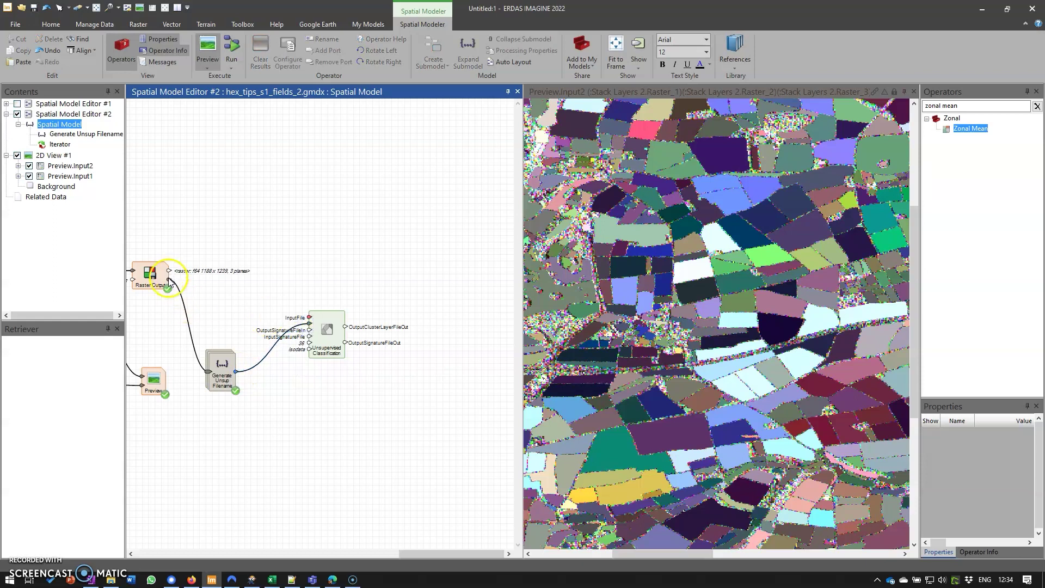
left_click_drag(182, 281, 308, 322)
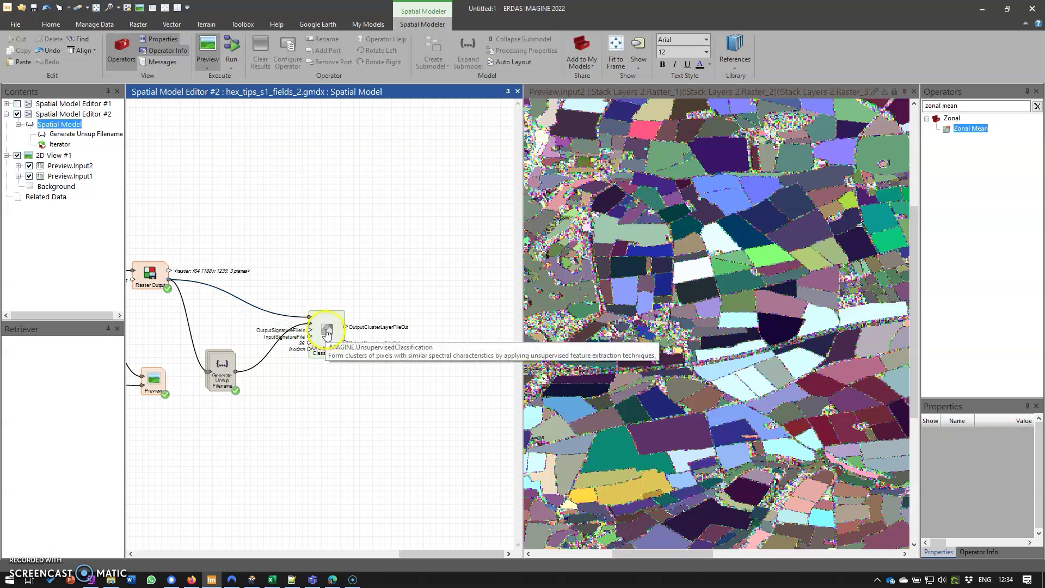
Run only the Unsupervised Classification operator on the field means raster, using 36 classes
right_click(327, 332)
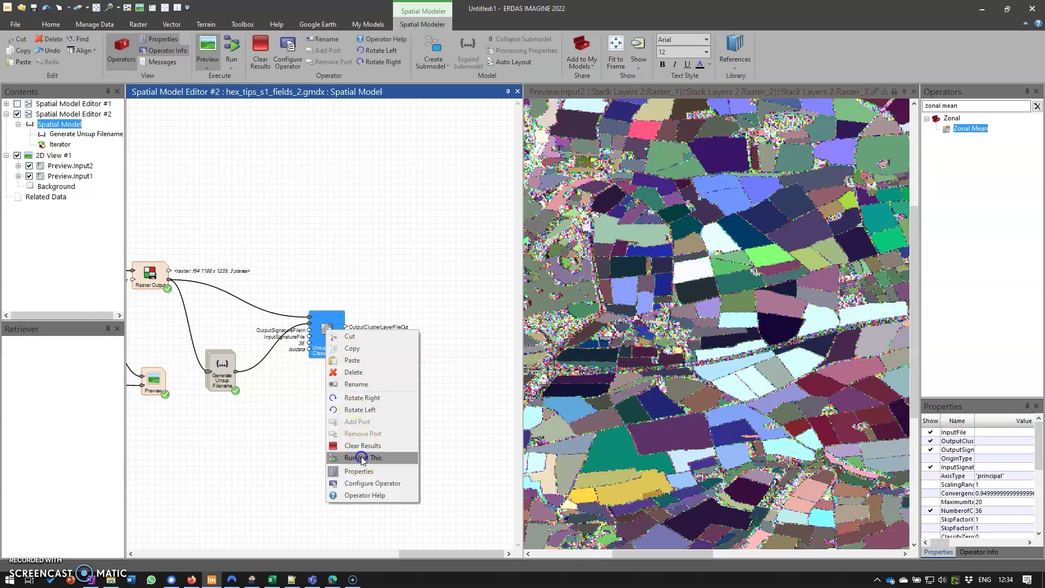
left_click(362, 458)
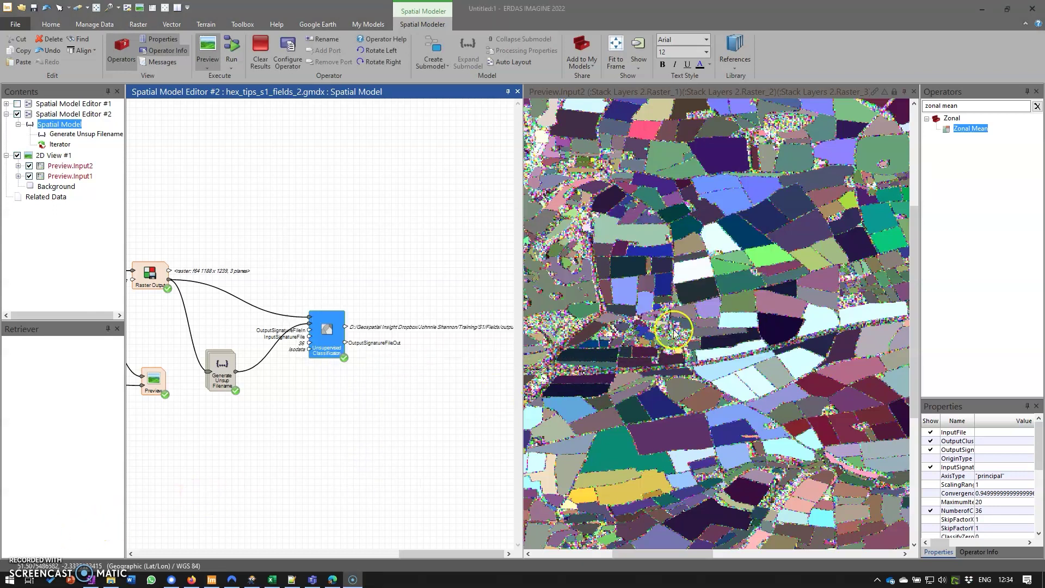
left_click(670, 178)
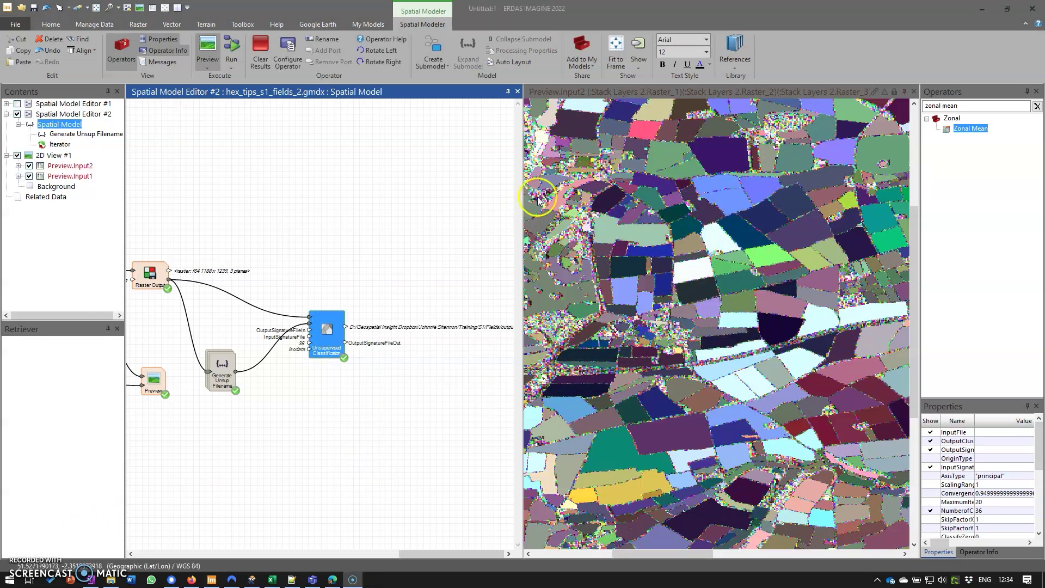
Open the recent classification output means2_unsupervised.img in the 2D view over the preview layers
left_click(8, 25)
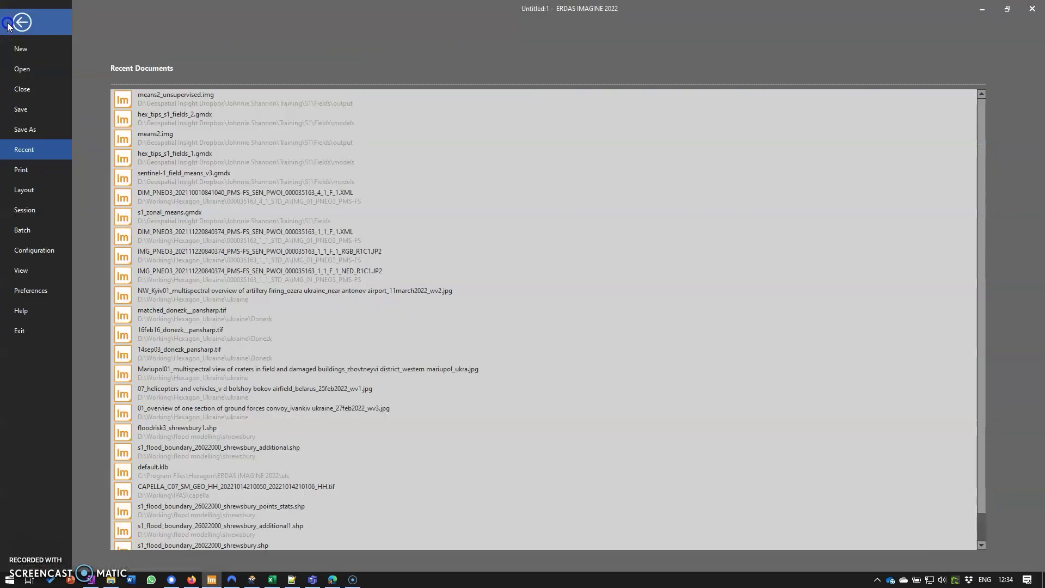
left_click(184, 99)
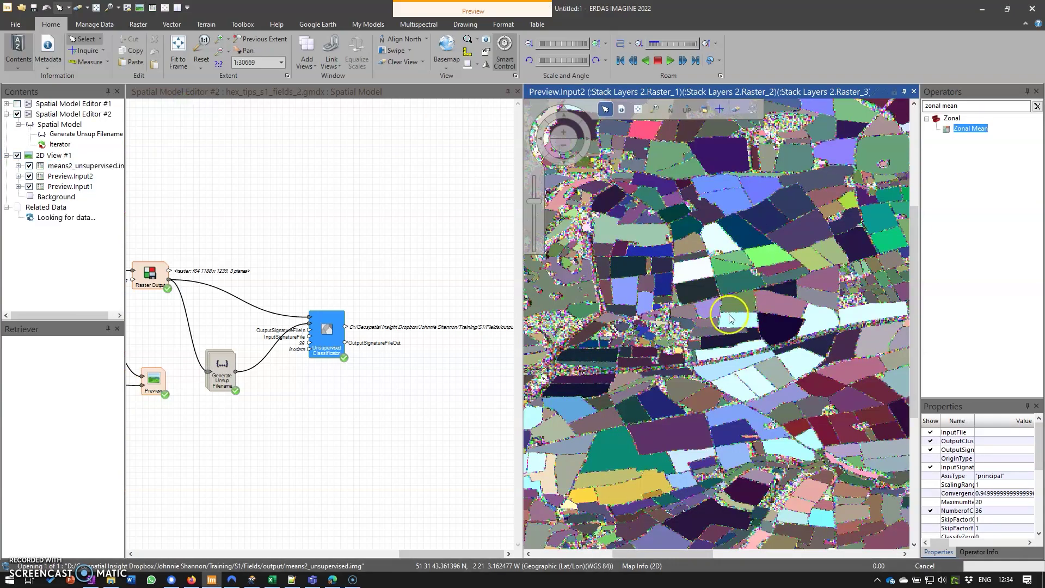
left_click_drag(764, 320, 707, 351)
Inquire the class values of means2_unsupervised.img, moving the inquire cursor from the central field to a dark blue field farther east
mouse_move(637, 106)
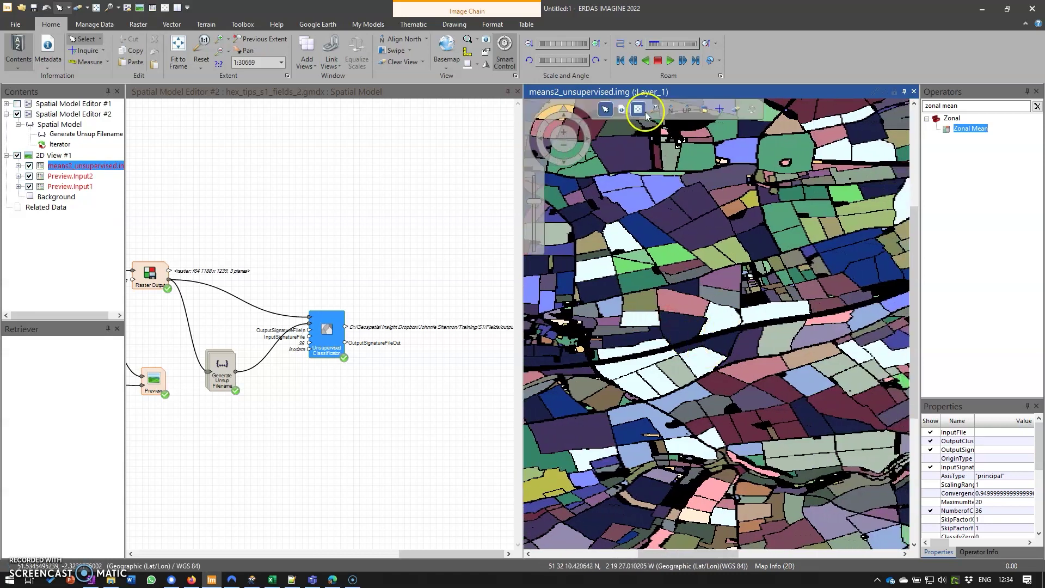
left_click(721, 110)
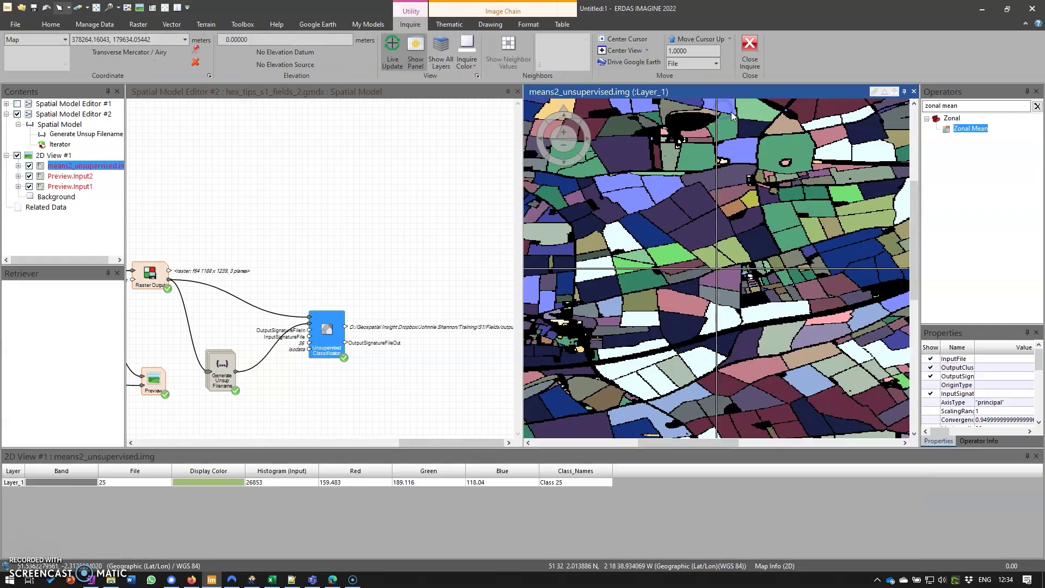
left_click(112, 483)
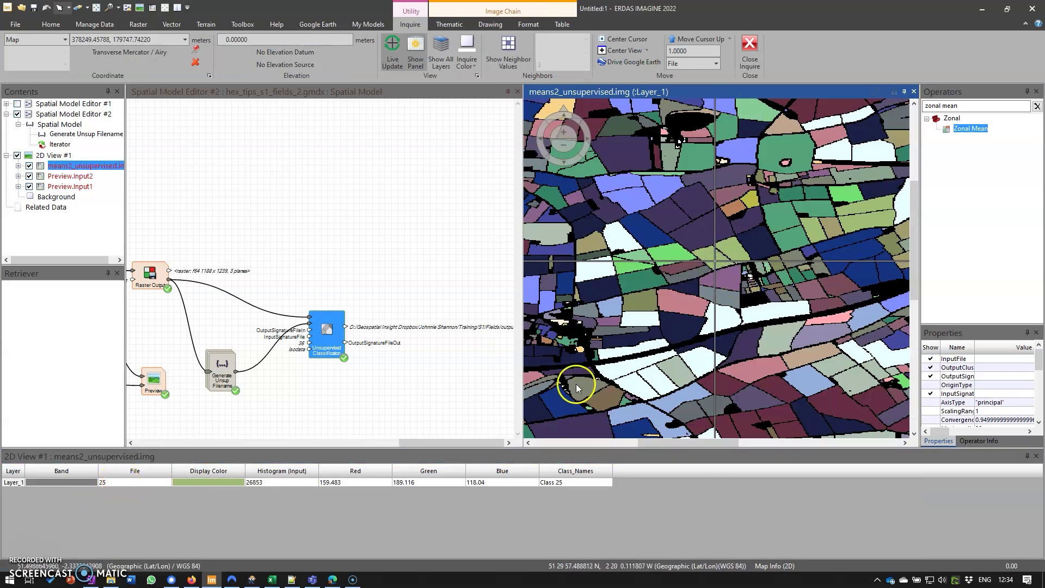
left_click_drag(711, 263, 852, 252)
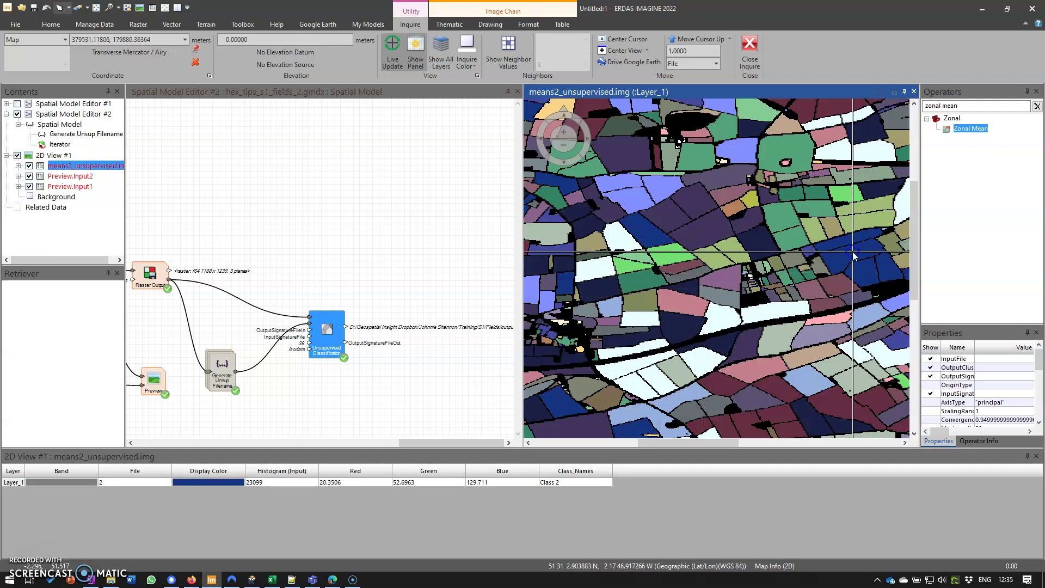
Hide the Preview.Input2 layer and toggle means2_unsupervised.img off and on to compare the classified fields with Preview.Input1
left_click(117, 166)
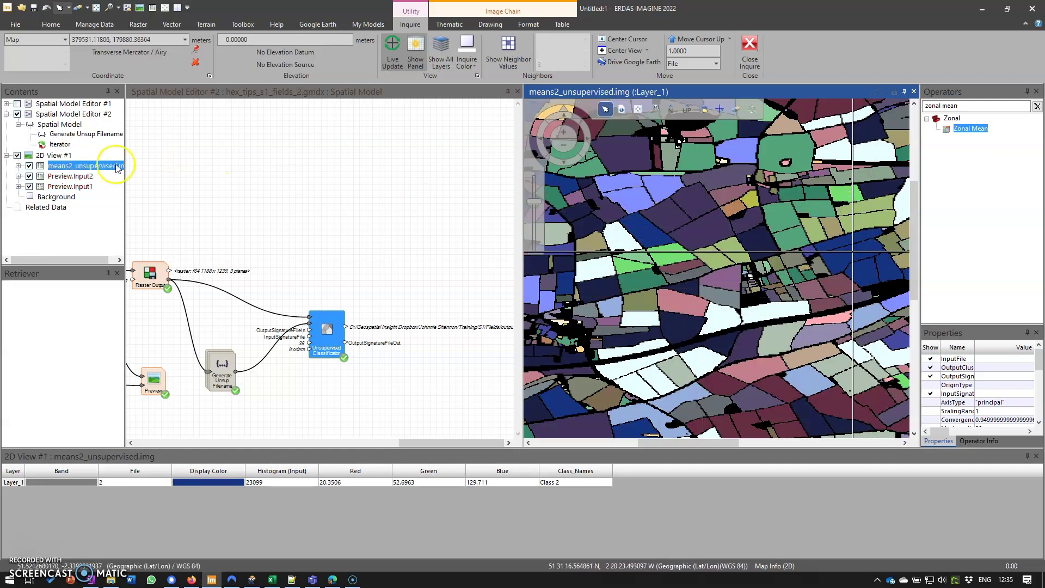
left_click(30, 177)
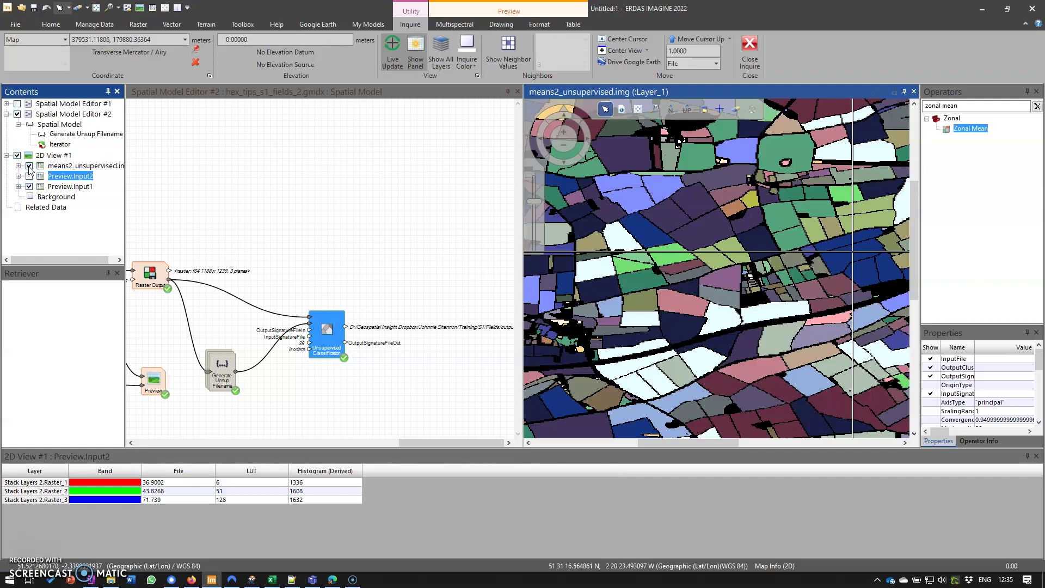
left_click(29, 166)
left_click(29, 167)
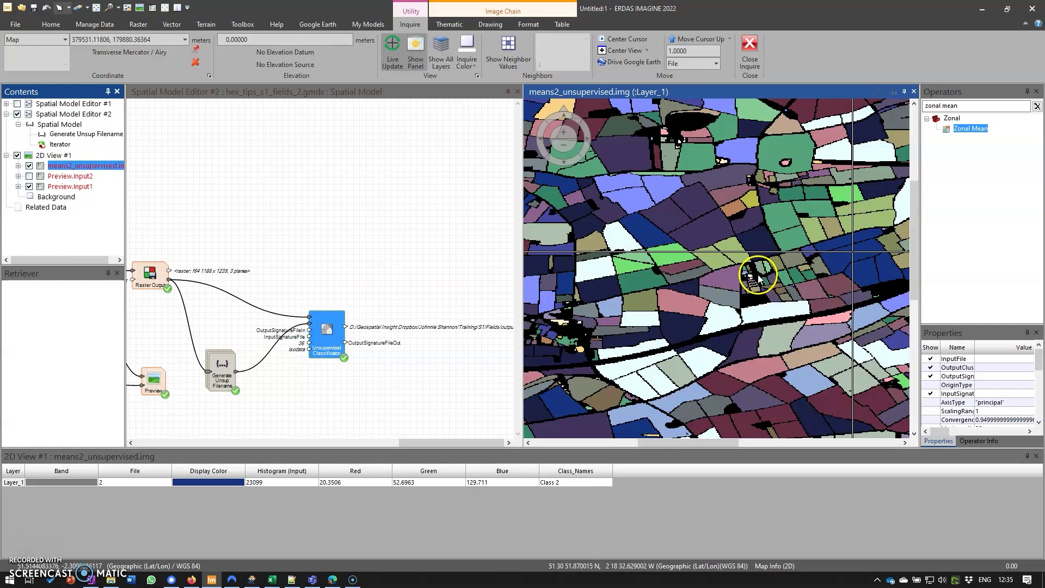
scroll(758, 278, "down", 2)
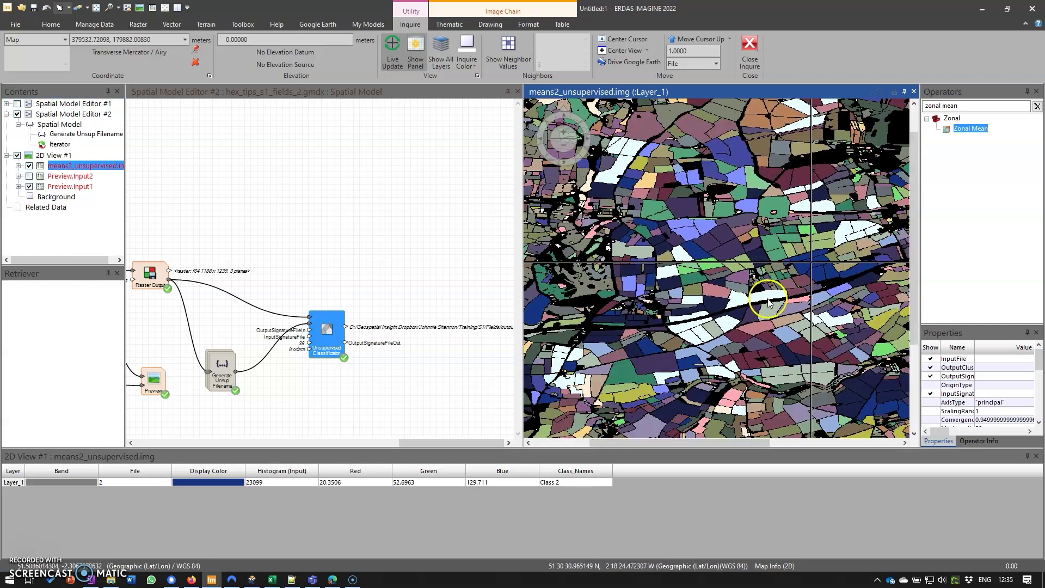
left_click_drag(773, 307, 729, 282)
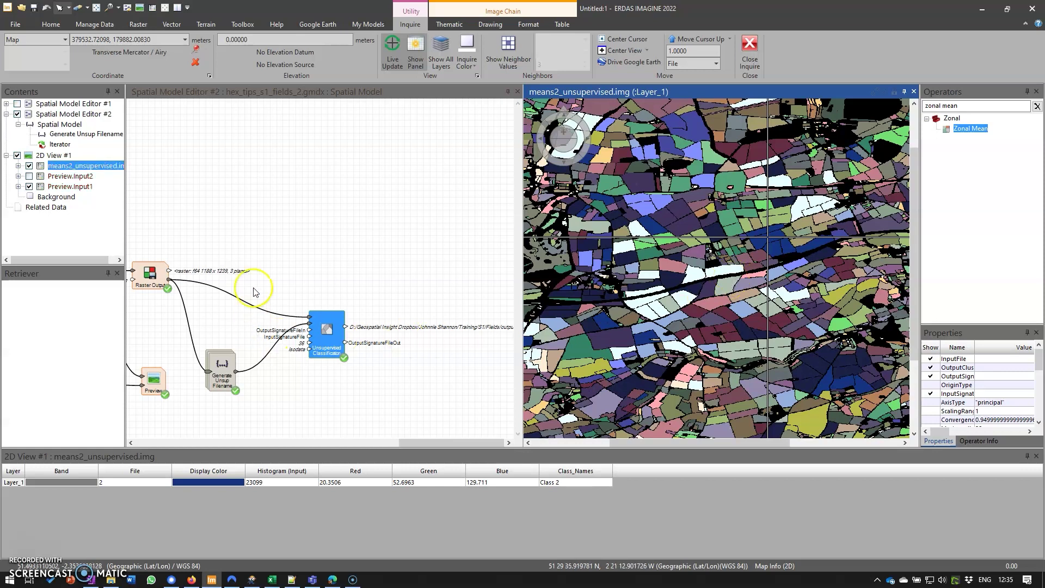
left_click_drag(275, 250, 379, 183)
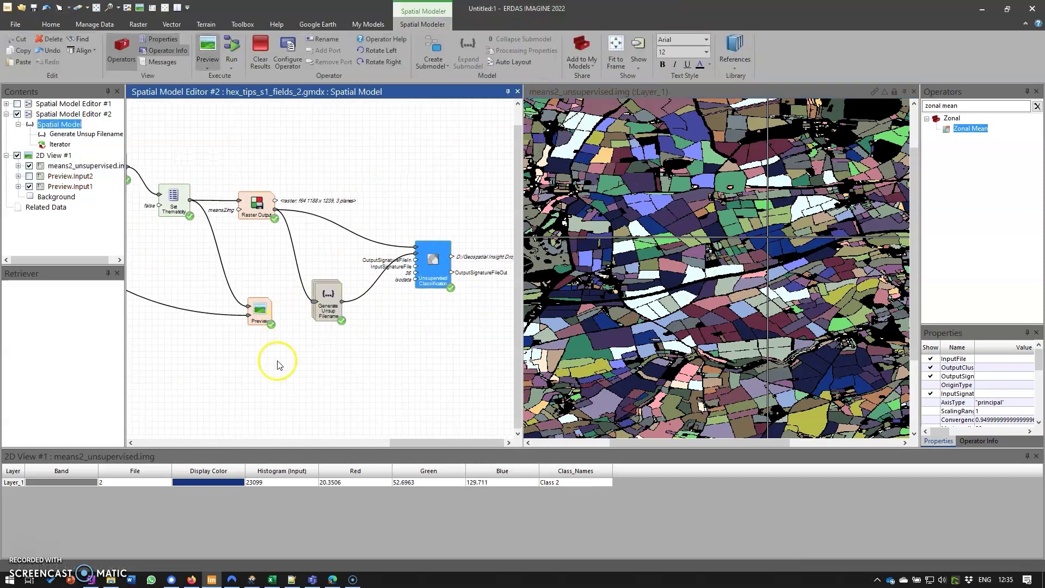
left_click_drag(174, 385, 207, 392)
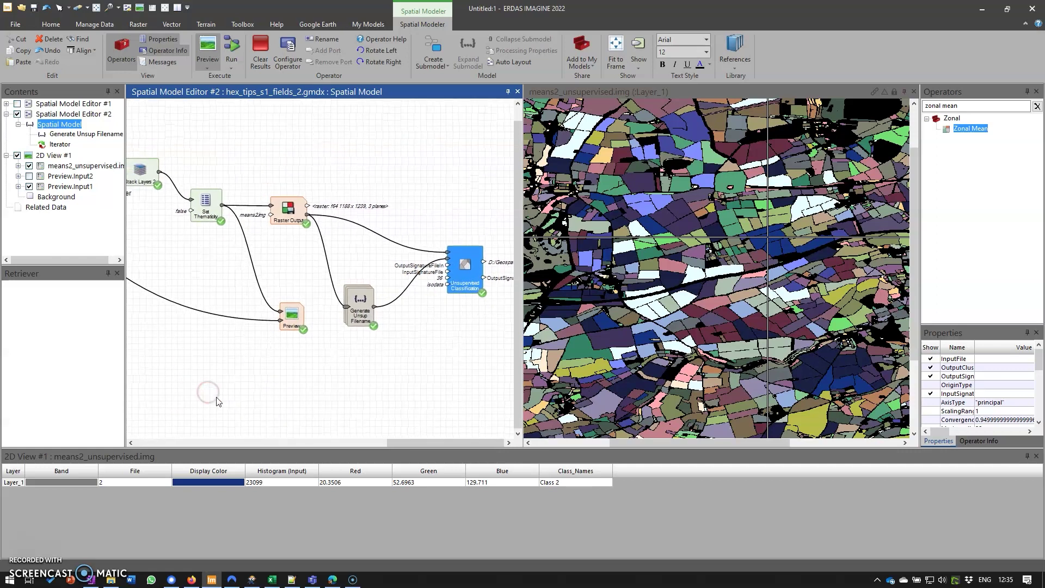
left_click(771, 252)
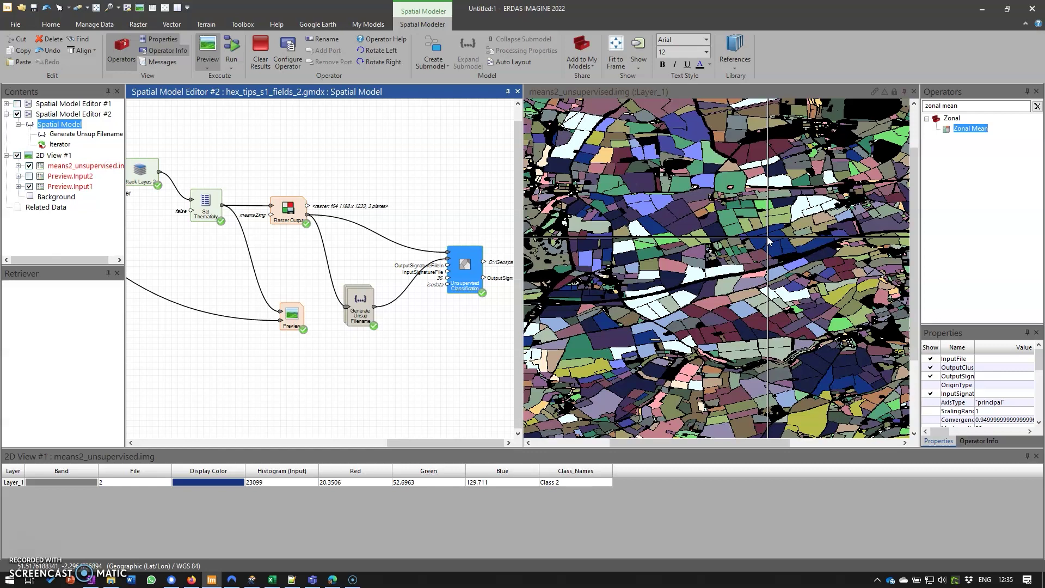
left_click(248, 315)
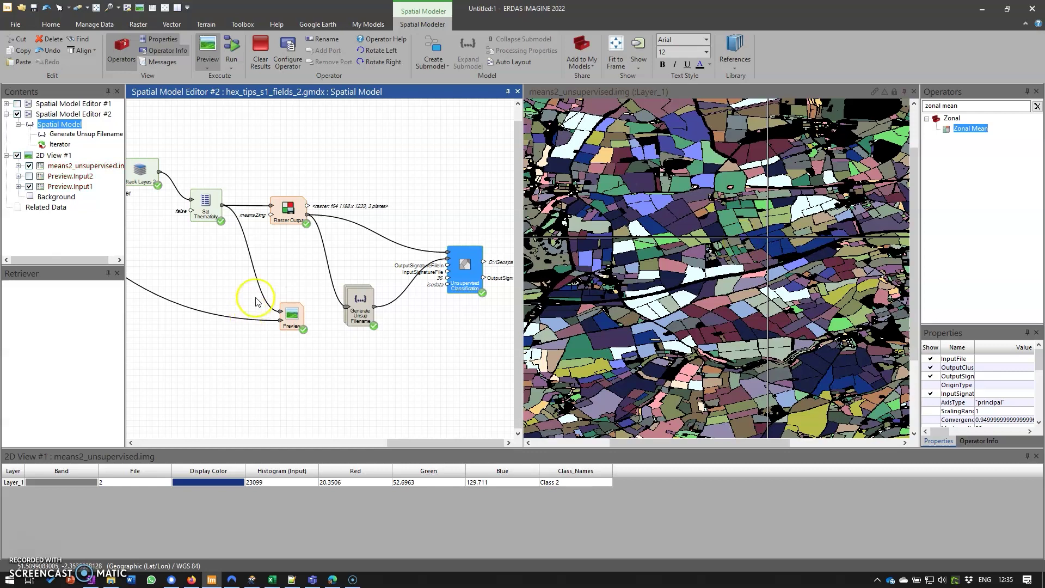